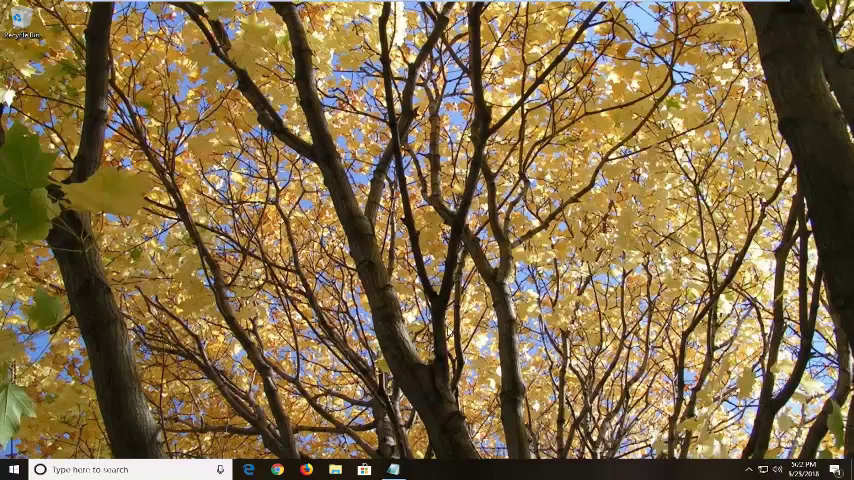
Step: Open a new Notepad document and erase 'THIS IS CAPITAL LETTERS' back to 'THIS'
click(394, 469)
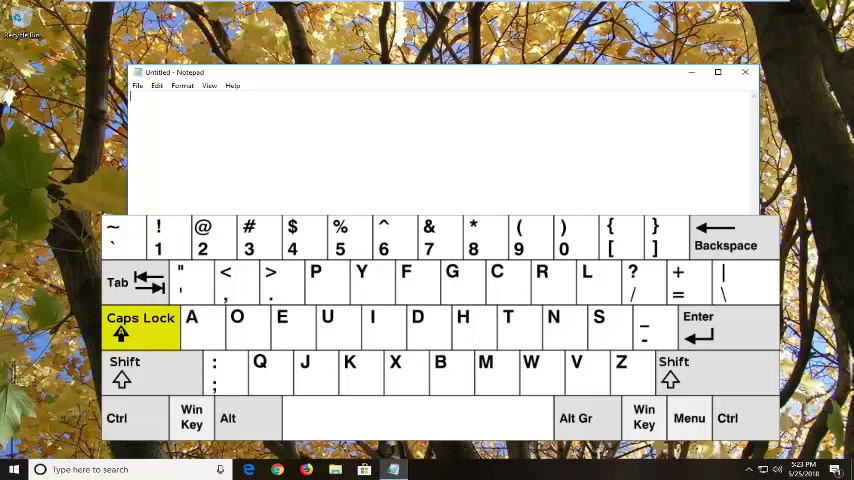
text(THTHTH)
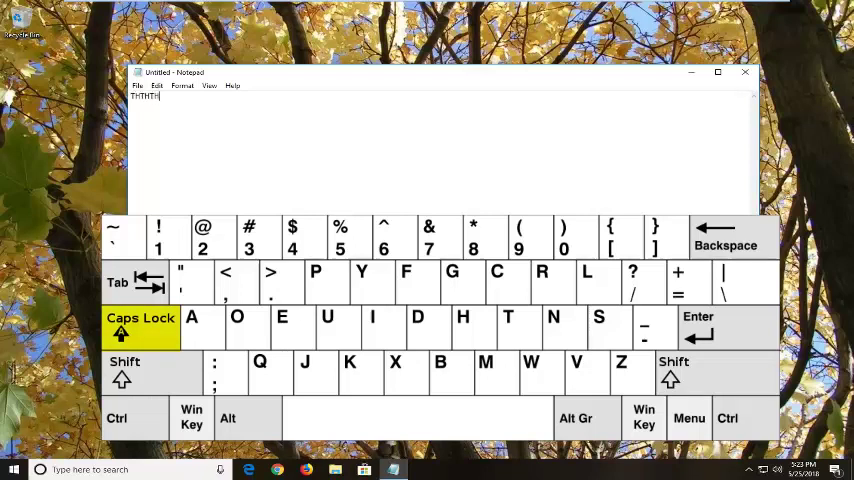
text(IS IS C)
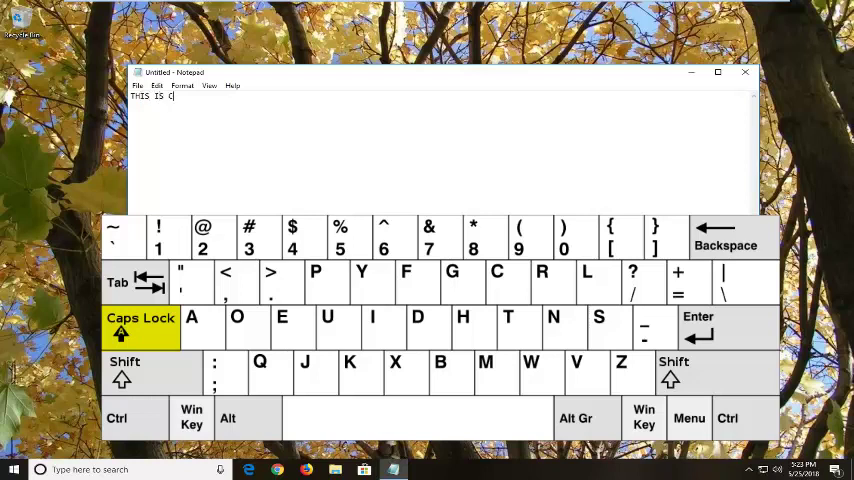
text(APITAL LETTE)
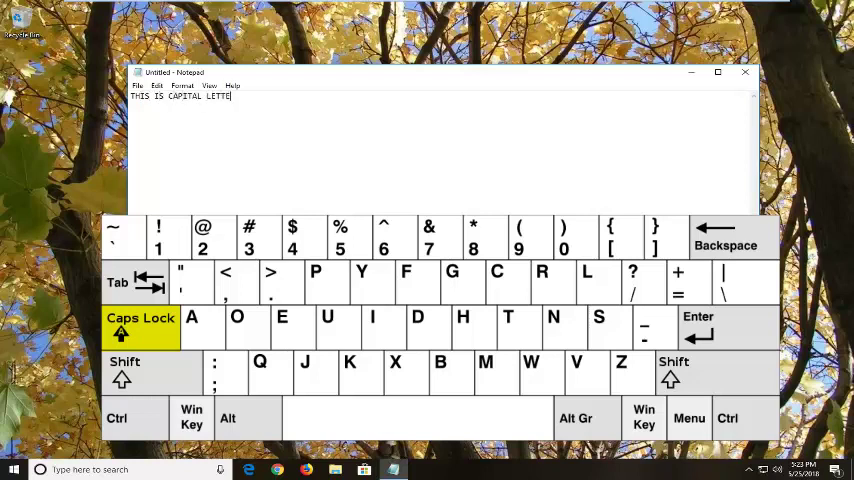
text(RS)
key(BackSpace)
key(BackSpace)
key(BackSpace)
key(BackSpace)
key(BackSpace)
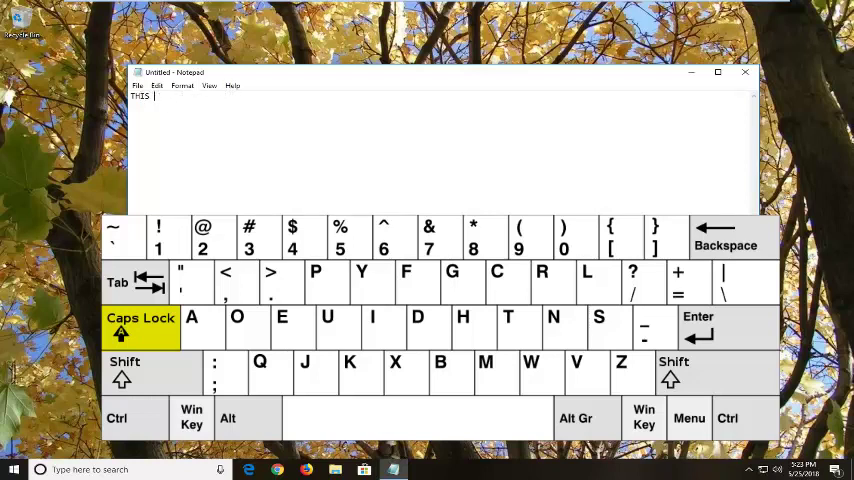
key(BackSpace)
key(BackSpace)
key(BackSpace)
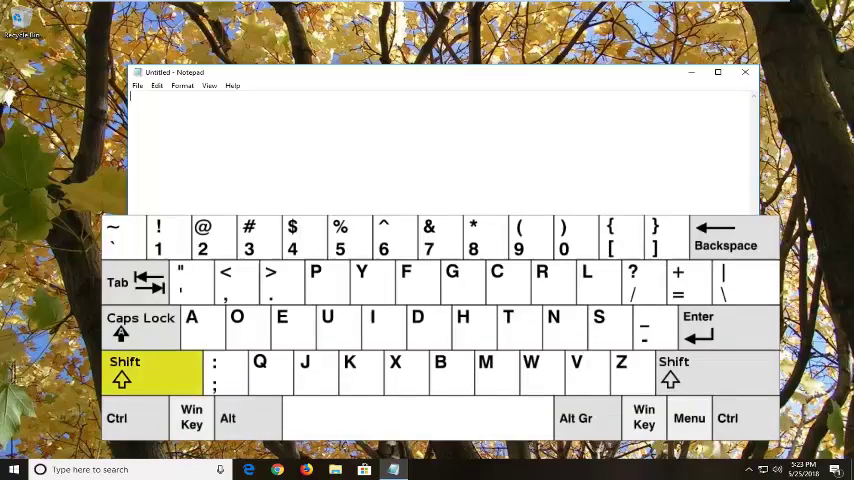
text(T)
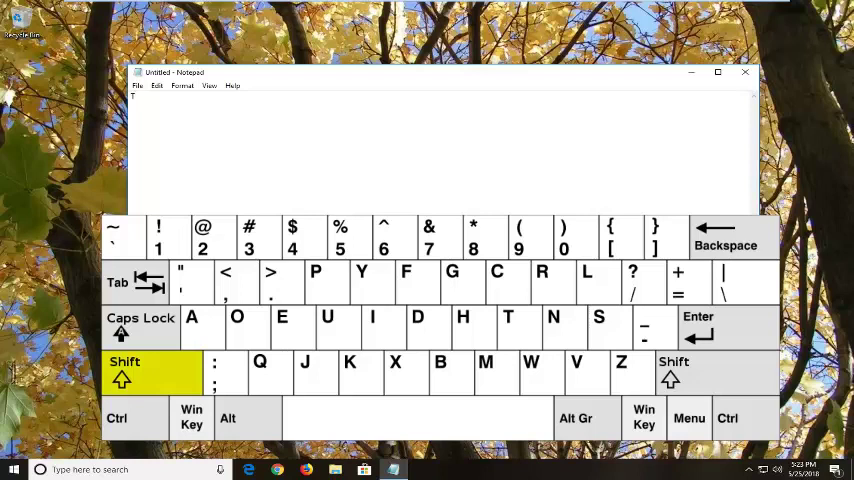
text(he)
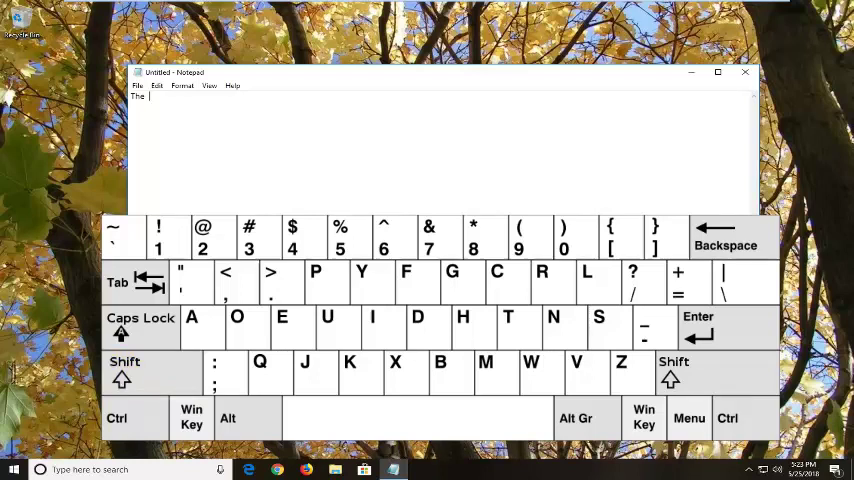
key(BackSpace)
key(BackSpace)
key(BackSpace)
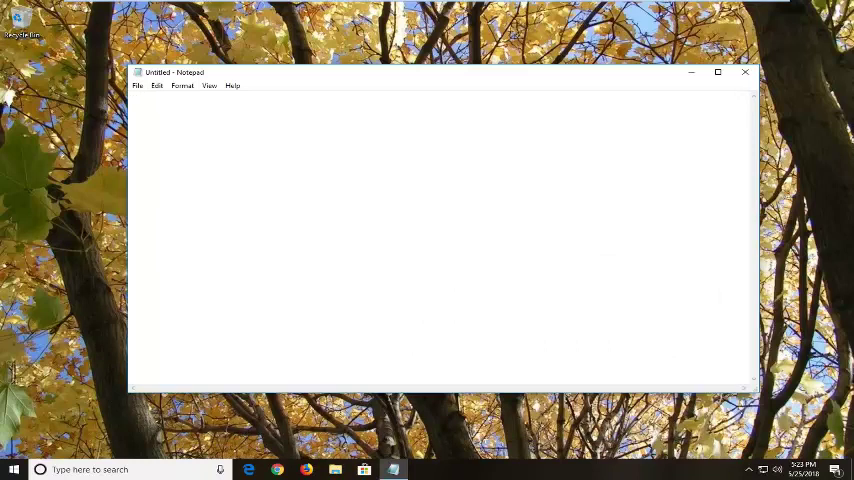
text(THE)
text(ffffgfgg)
text(fgg)
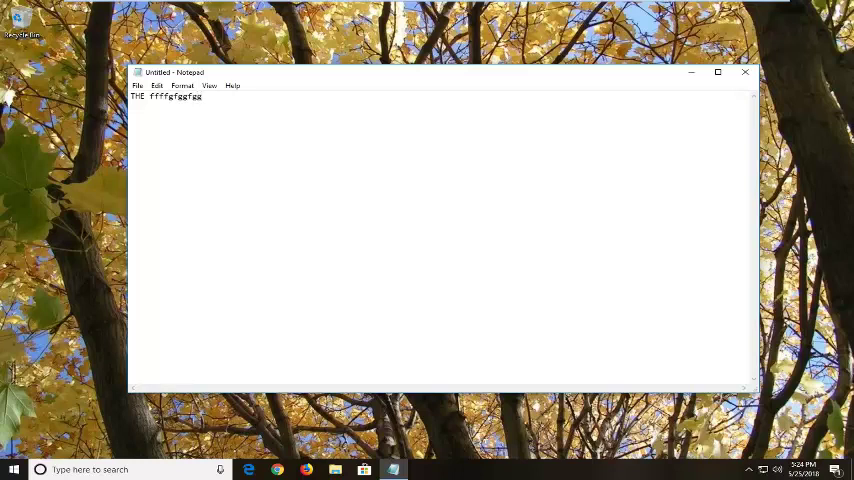
Step: Delete the stray letters and 'THE', then minimise the empty Notepad window
key(BackSpace)
key(BackSpace)
key(BackSpace)
key(BackSpace)
key(BackSpace)
key(BackSpace)
key(BackSpace)
key(BackSpace)
key(BackSpace)
key(BackSpace)
key(BackSpace)
key(BackSpace)
key(BackSpace)
key(BackSpace)
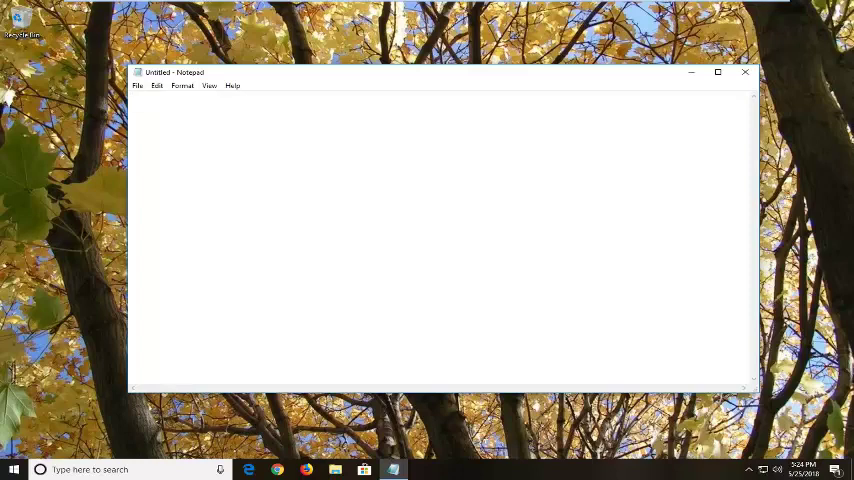
click(691, 72)
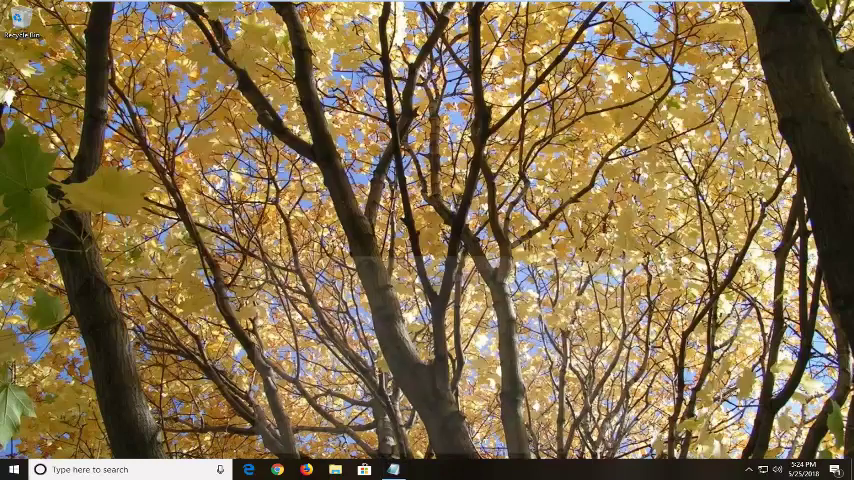